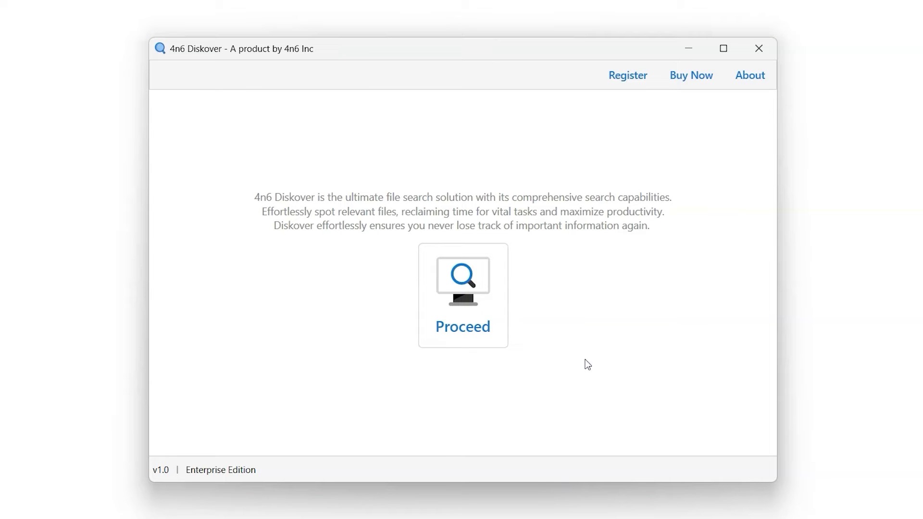
{"action": "left_click", "coordinate": [464, 313]}
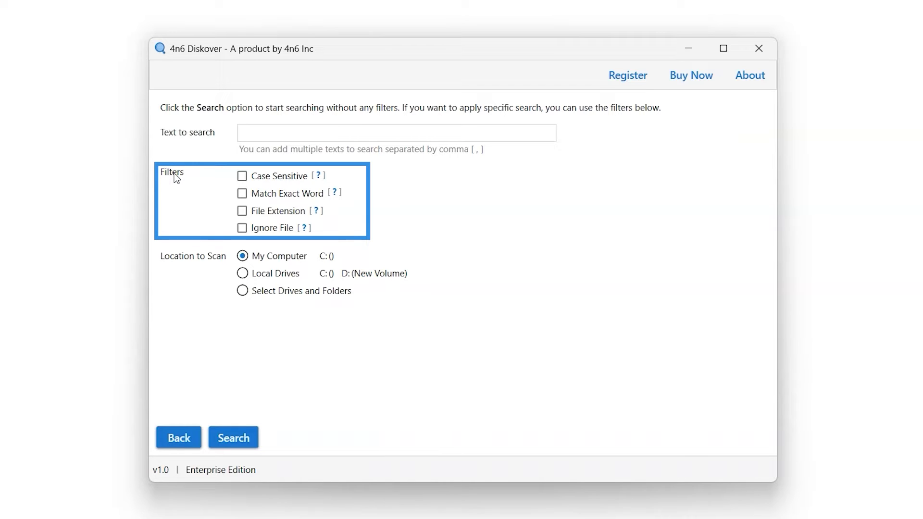
{"action": "left_click", "coordinate": [242, 182]}
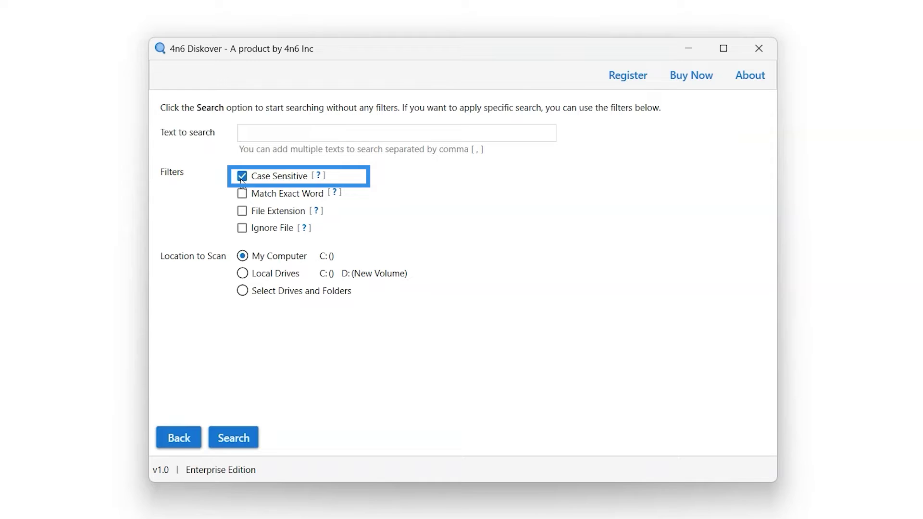
{"action": "left_click", "coordinate": [241, 179]}
{"action": "left_click", "coordinate": [242, 194]}
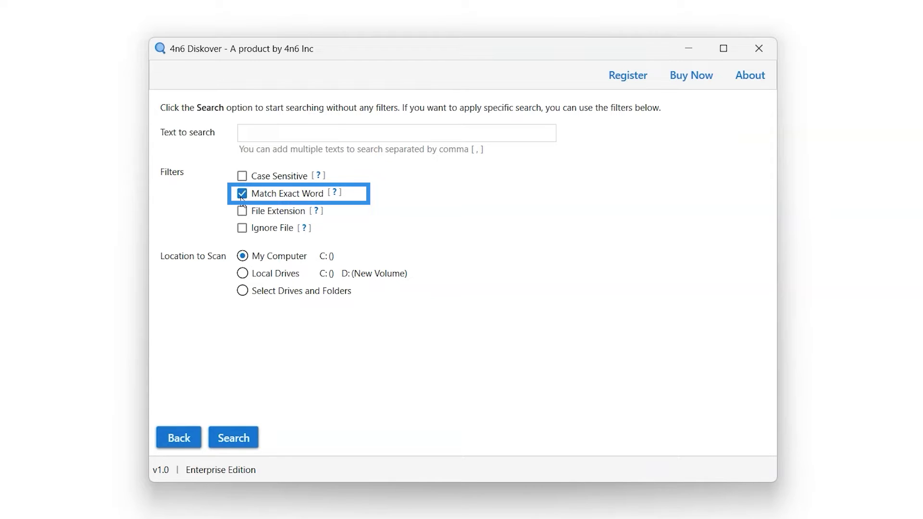
{"action": "left_click", "coordinate": [242, 194]}
{"action": "left_click", "coordinate": [242, 211]}
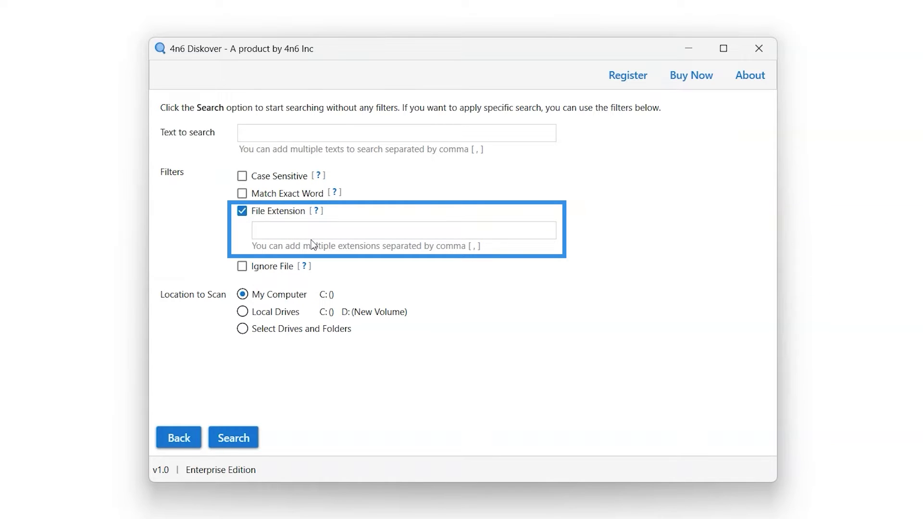
{"action": "left_click", "coordinate": [243, 214]}
{"action": "left_click", "coordinate": [243, 229]}
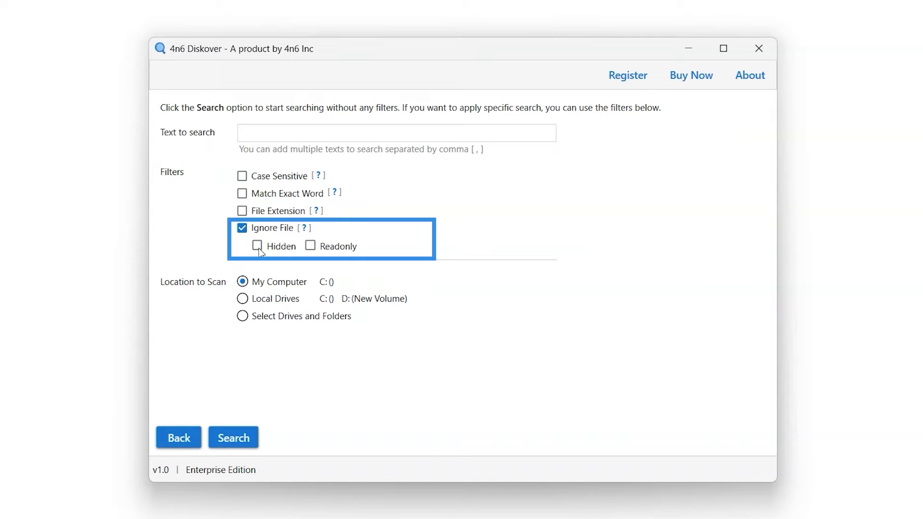
{"action": "left_click", "coordinate": [310, 246]}
{"action": "left_click", "coordinate": [310, 249]}
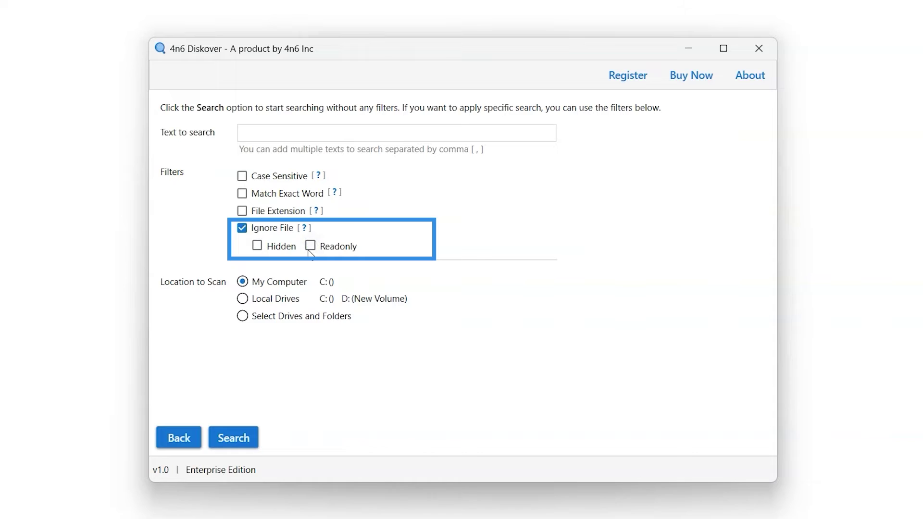
{"action": "left_click", "coordinate": [248, 229]}
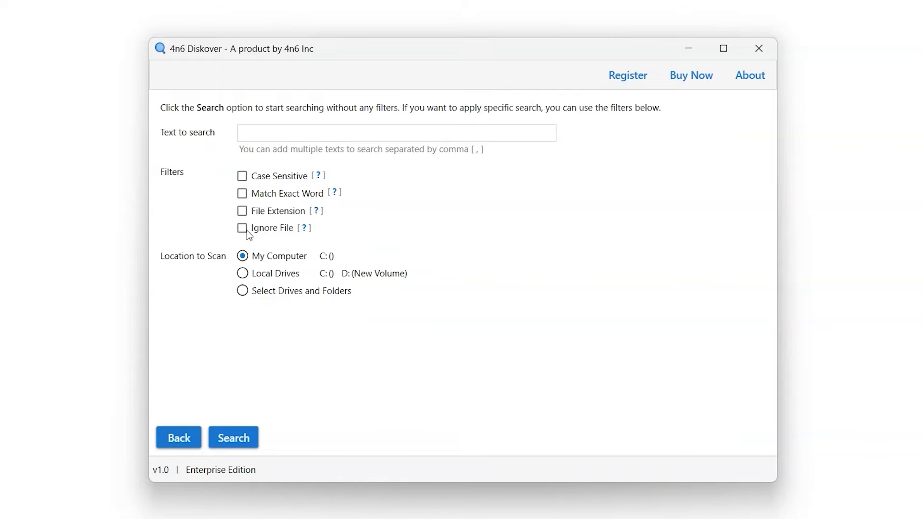
Switch the scan location from the whole computer to Local Drives, then Select Drives and Folders.
{"action": "left_click", "coordinate": [242, 284]}
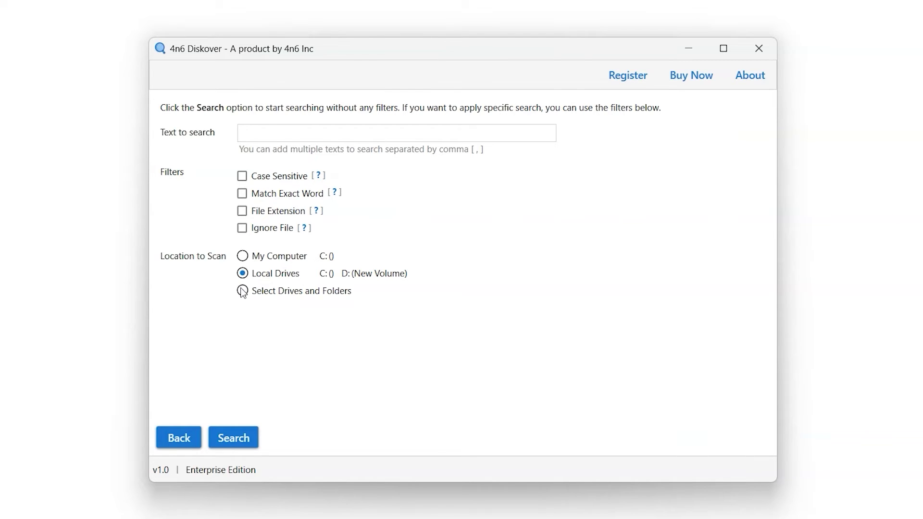
{"action": "left_click", "coordinate": [243, 293]}
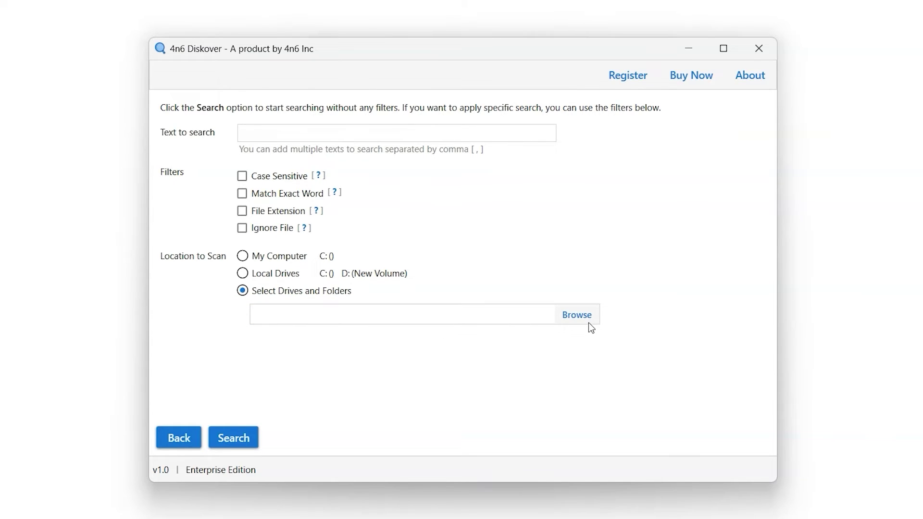
Search for 'data,digital' with the File Extension filter enabled and set to pdf.
{"action": "left_click", "coordinate": [389, 133]}
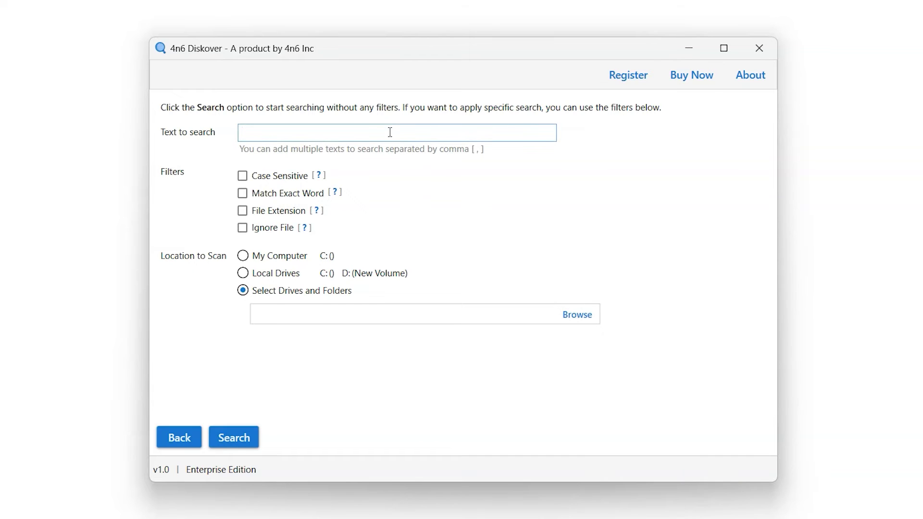
{"action": "type", "text": "data,digital"}
{"action": "left_click", "coordinate": [243, 212]}
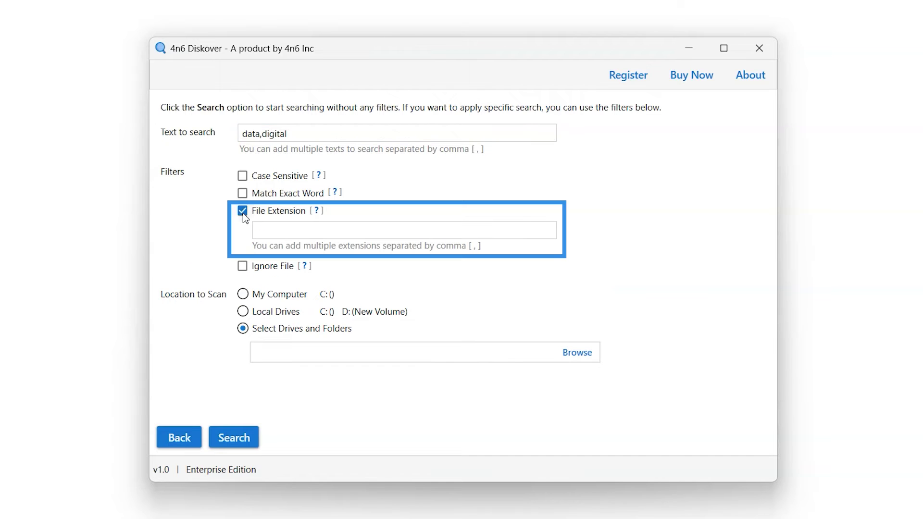
{"action": "left_click", "coordinate": [272, 230]}
{"action": "left_click", "coordinate": [279, 233]}
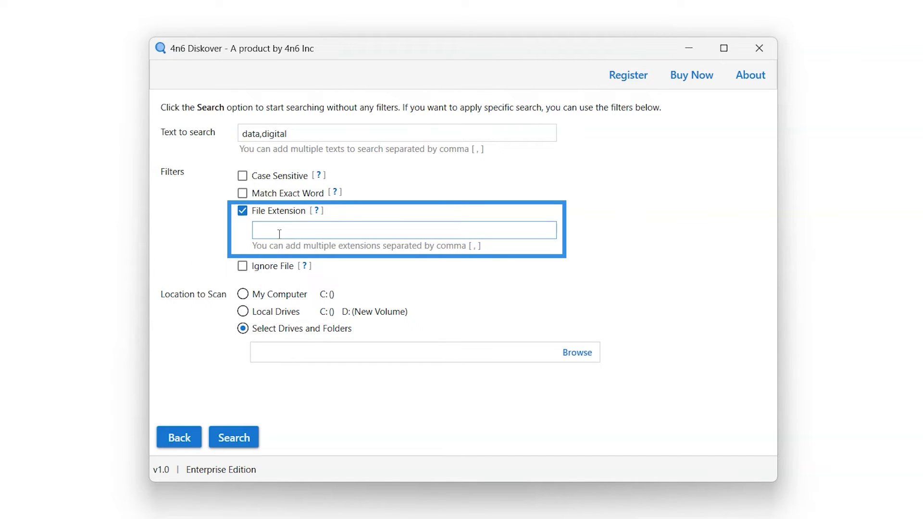
{"action": "type", "text": "pdf"}
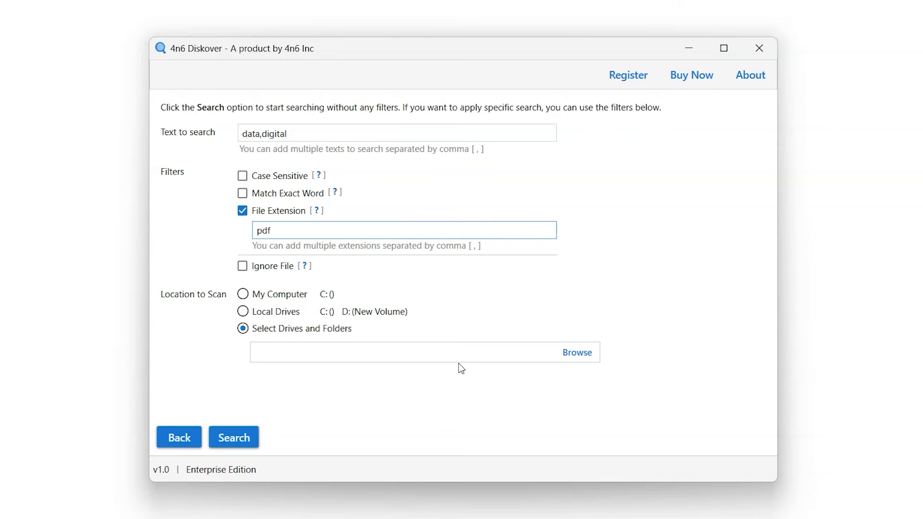
Choose Documents Folder on New Volume (D:) as the folder to scan.
{"action": "left_click", "coordinate": [587, 358]}
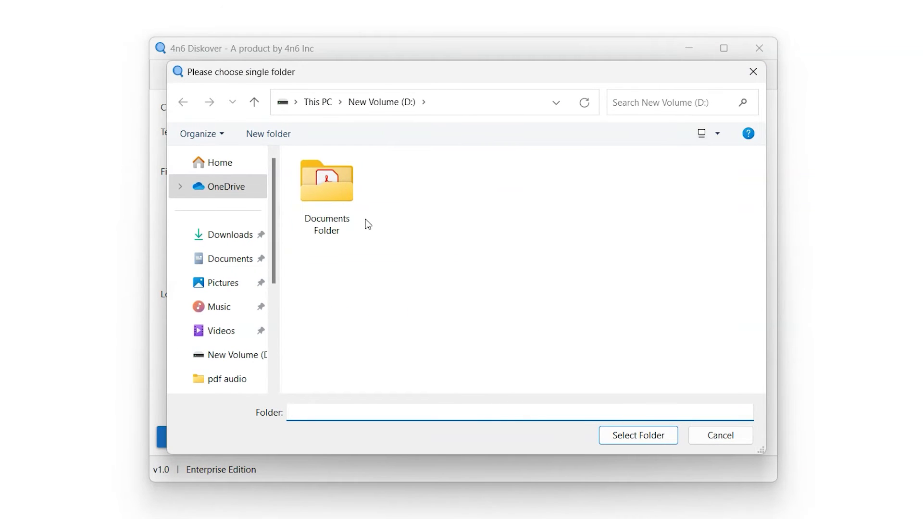
{"action": "left_click", "coordinate": [346, 207]}
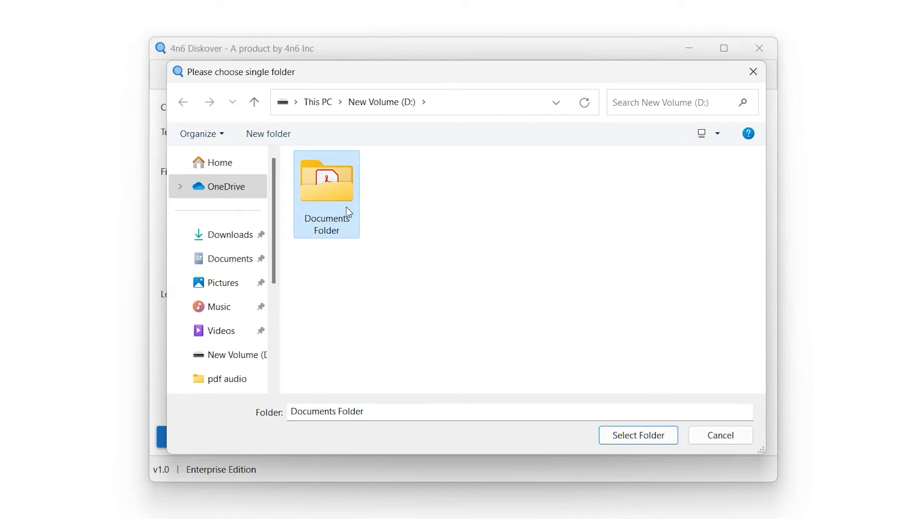
{"action": "left_click", "coordinate": [645, 434]}
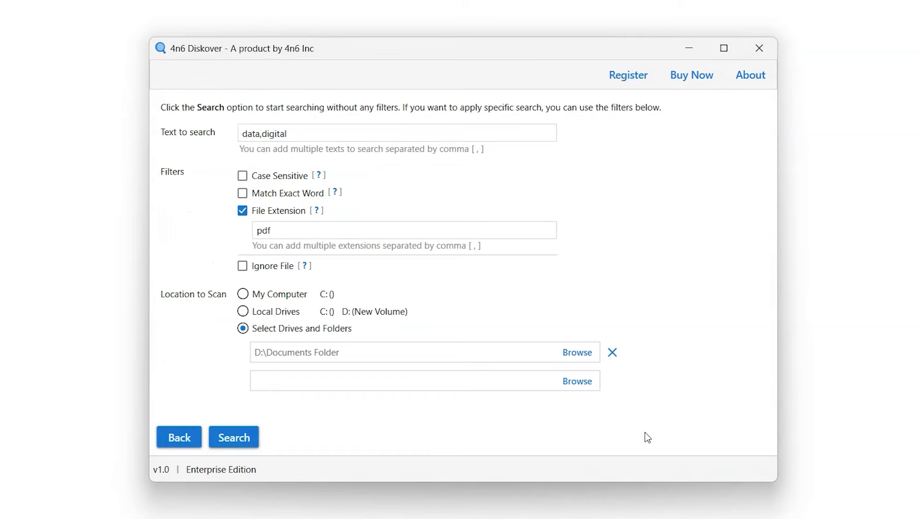
Run the search and preview the highlighted matches in 4n6 Software.pdf among the 8 results.
{"action": "left_click", "coordinate": [253, 445]}
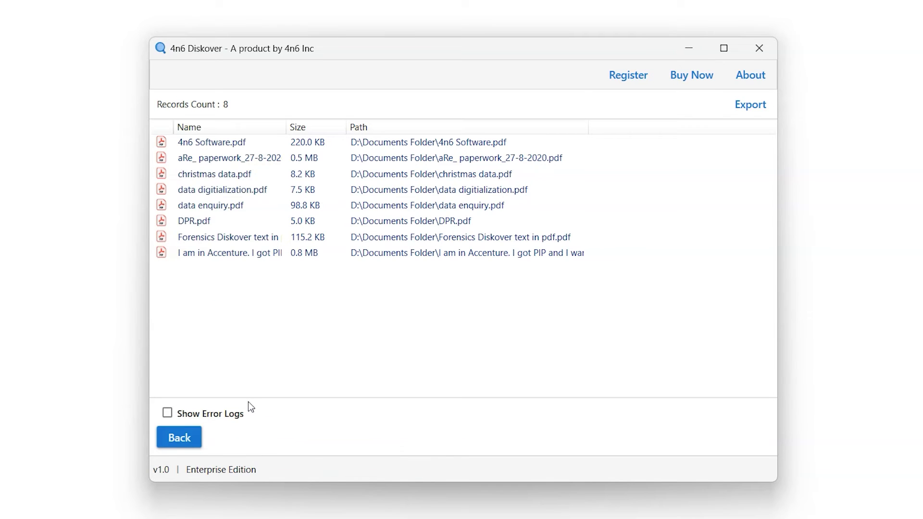
{"action": "left_click", "coordinate": [194, 144]}
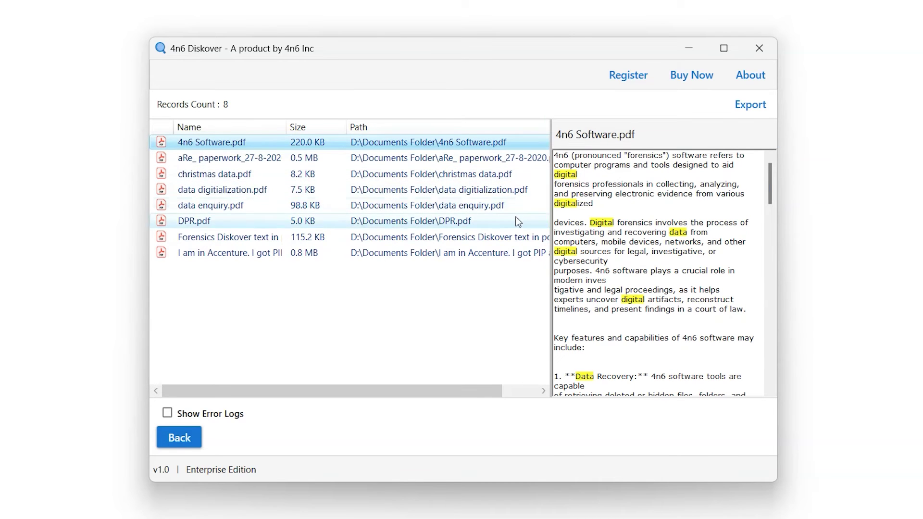
{"action": "scroll", "coordinate": [771, 288], "scroll_direction": "down", "scroll_amount": 15}
{"action": "scroll", "coordinate": [771, 288], "scroll_direction": "down", "scroll_amount": 8}
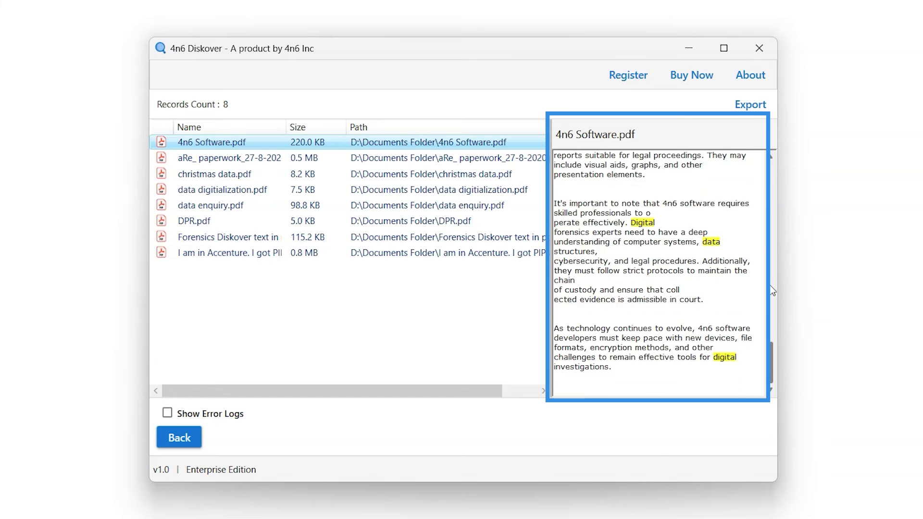
{"action": "scroll", "coordinate": [771, 288], "scroll_direction": "up", "scroll_amount": 10}
{"action": "scroll", "coordinate": [771, 290], "scroll_direction": "up", "scroll_amount": 10}
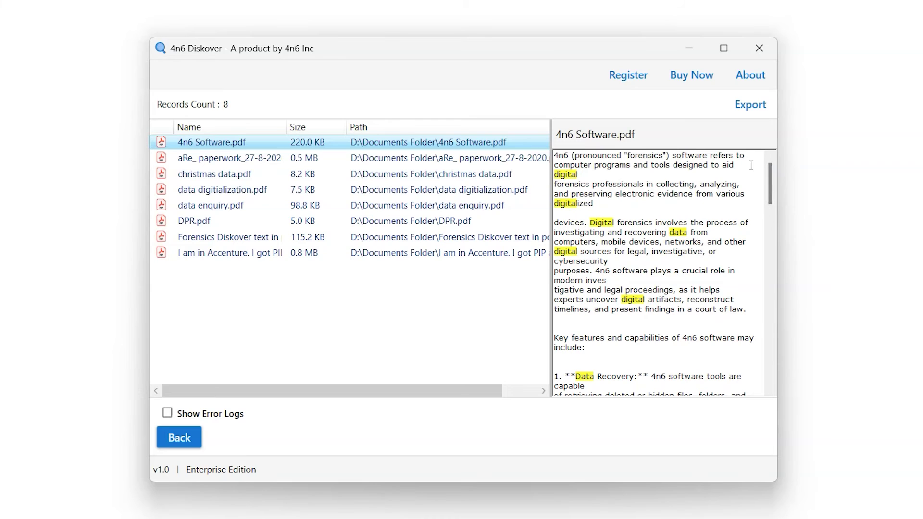
Export the 8 search results to D:\Documents Folder and acknowledge the success message.
{"action": "left_click", "coordinate": [741, 108]}
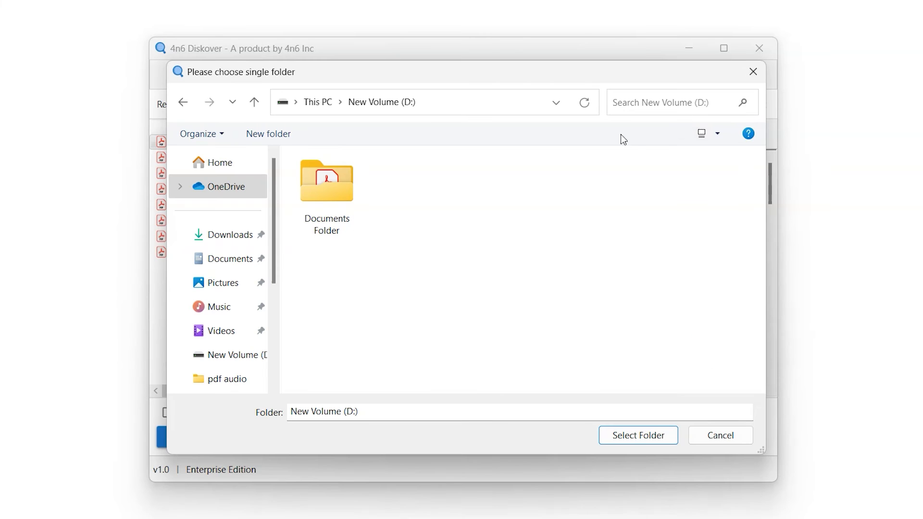
{"action": "left_click", "coordinate": [347, 218]}
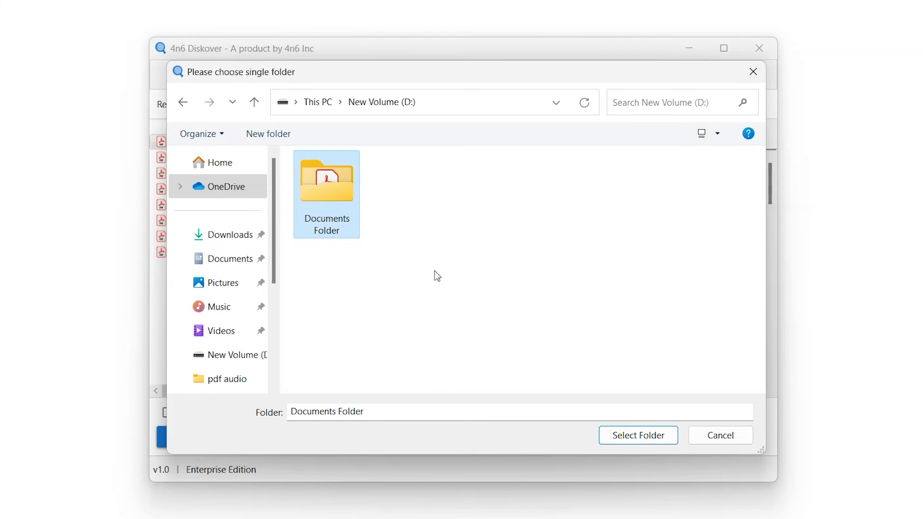
{"action": "left_click", "coordinate": [655, 436]}
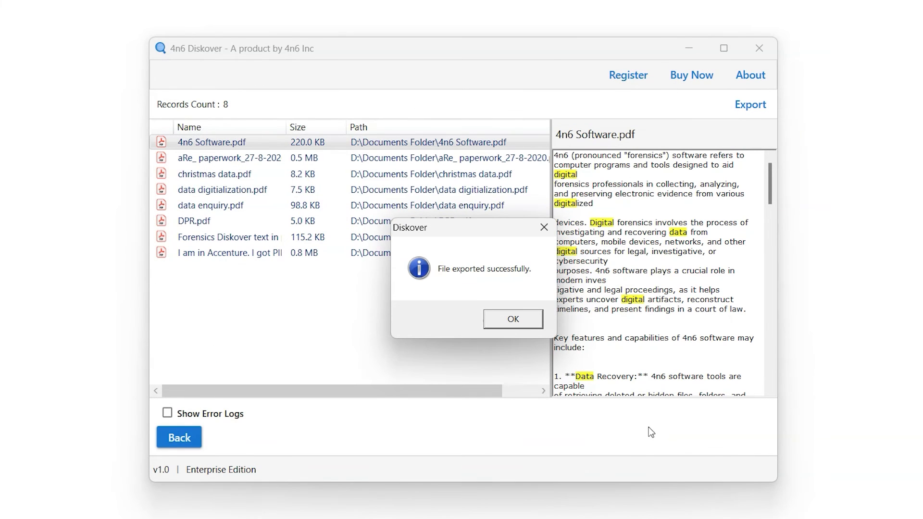
{"action": "left_click", "coordinate": [532, 323]}
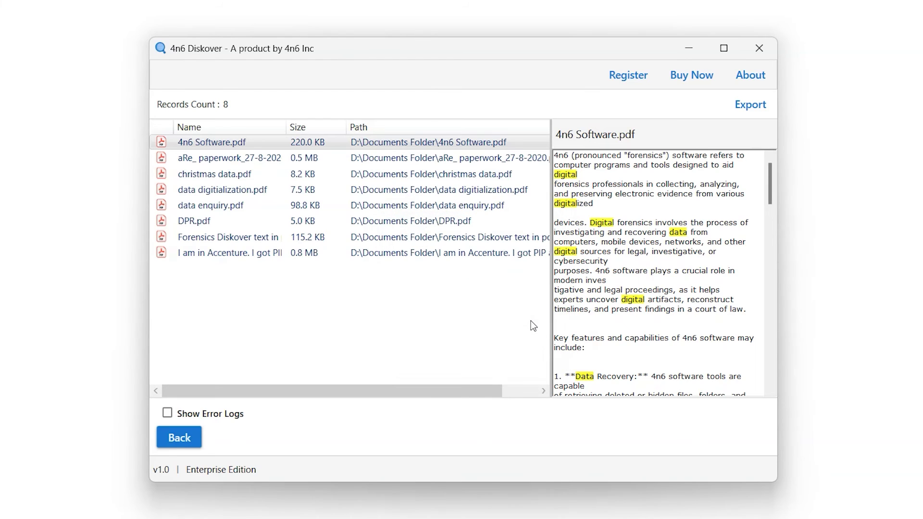